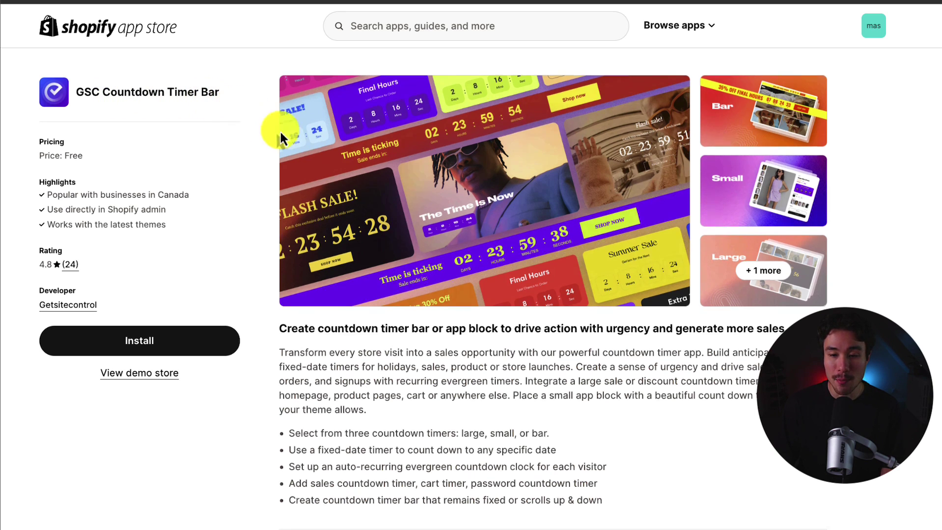
Step: Install the GSC Countdown Timer app from its listing, approving its data access
{"action": "scroll", "coordinate": [319, 153], "scroll_direction": "down", "scroll_amount": 1}
{"action": "scroll", "coordinate": [365, 173], "scroll_direction": "down", "scroll_amount": 2}
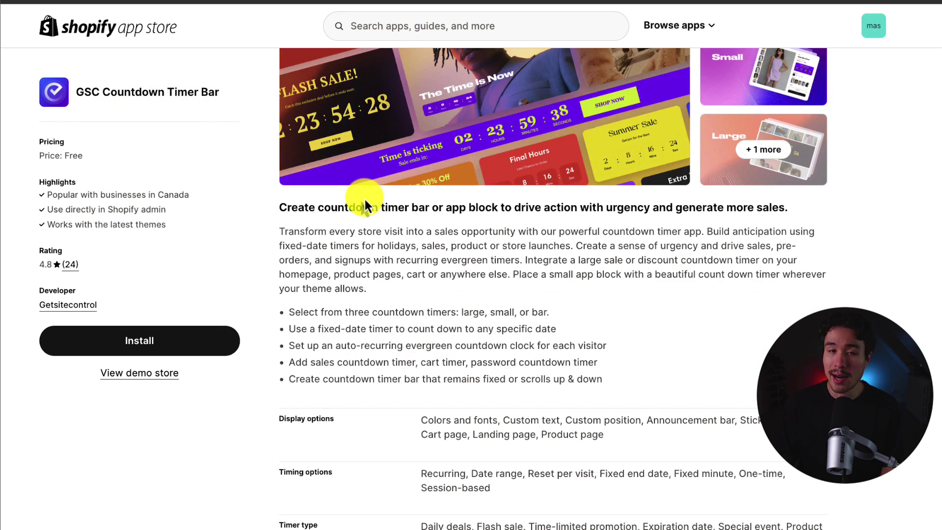
{"action": "scroll", "coordinate": [365, 199], "scroll_direction": "up", "scroll_amount": 3}
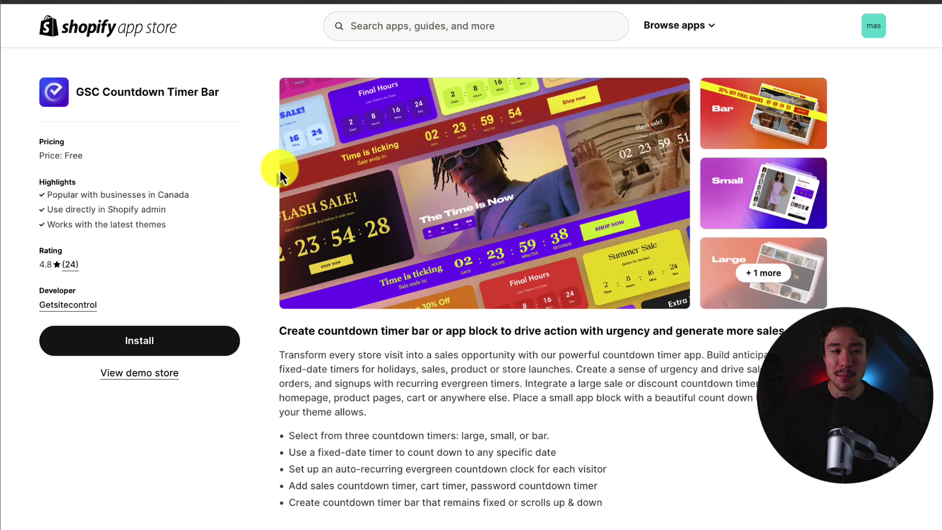
{"action": "left_click_drag", "start_coordinate": [118, 92], "coordinate": [262, 126]}
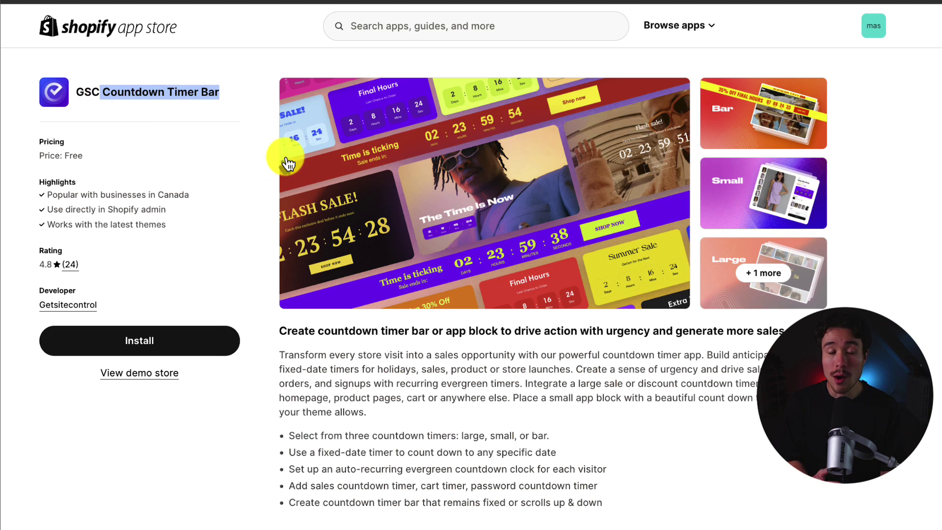
{"action": "left_click", "coordinate": [169, 344]}
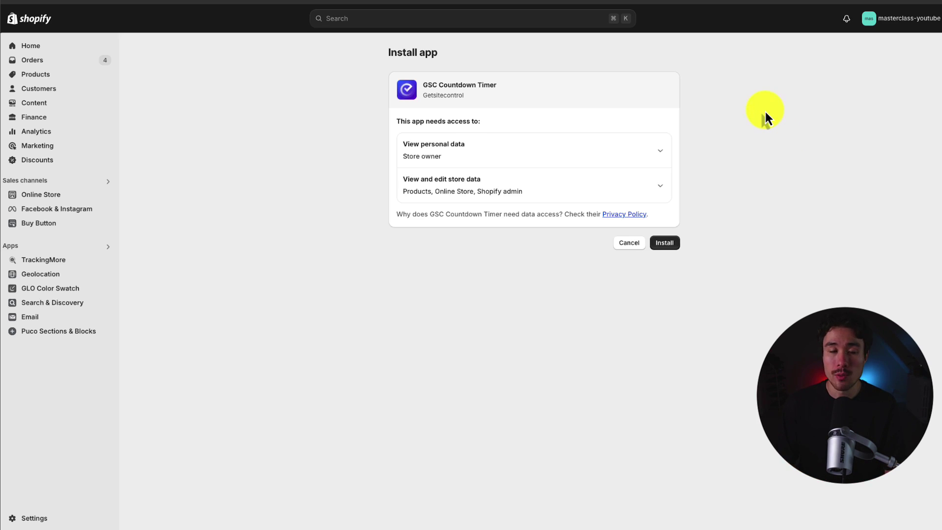
{"action": "left_click", "coordinate": [665, 242]}
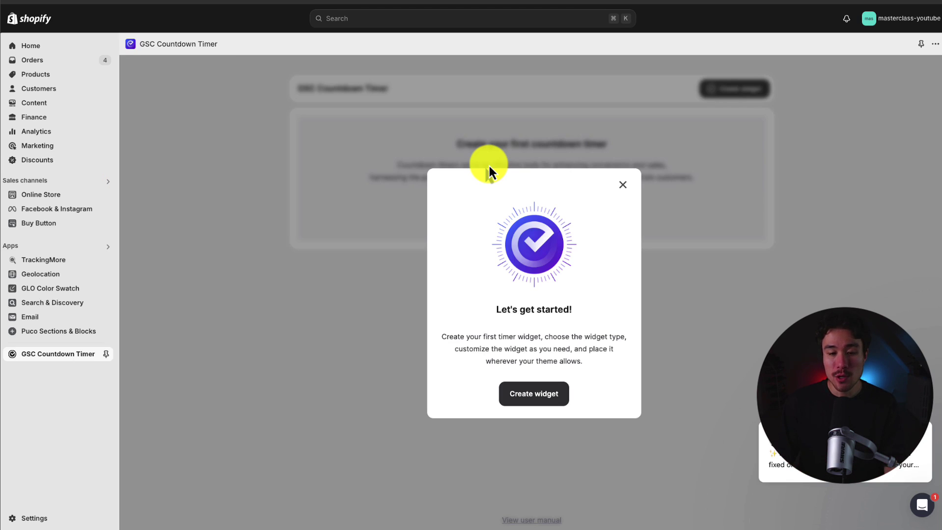
{"action": "left_click_drag", "start_coordinate": [485, 312], "coordinate": [568, 319]}
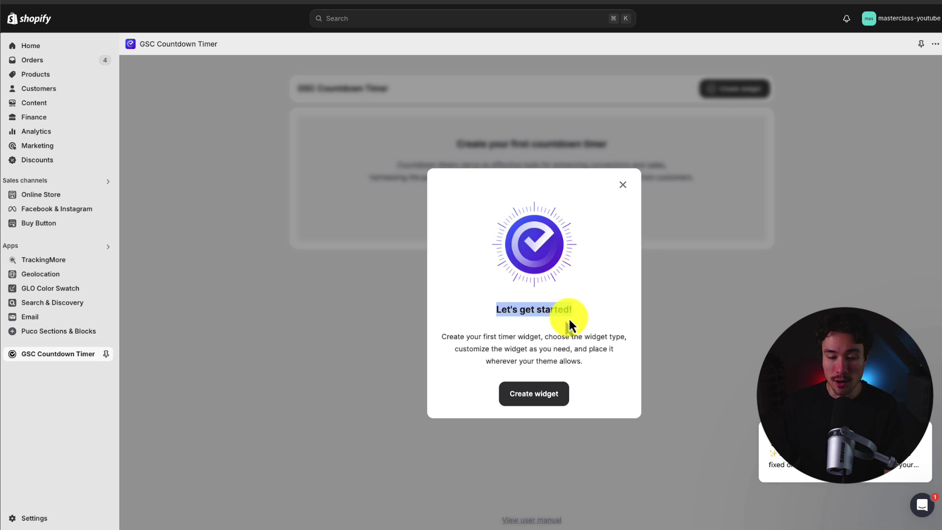
Step: Create the first widget and compare the Small, Bar and Large timer layouts
{"action": "left_click", "coordinate": [540, 391]}
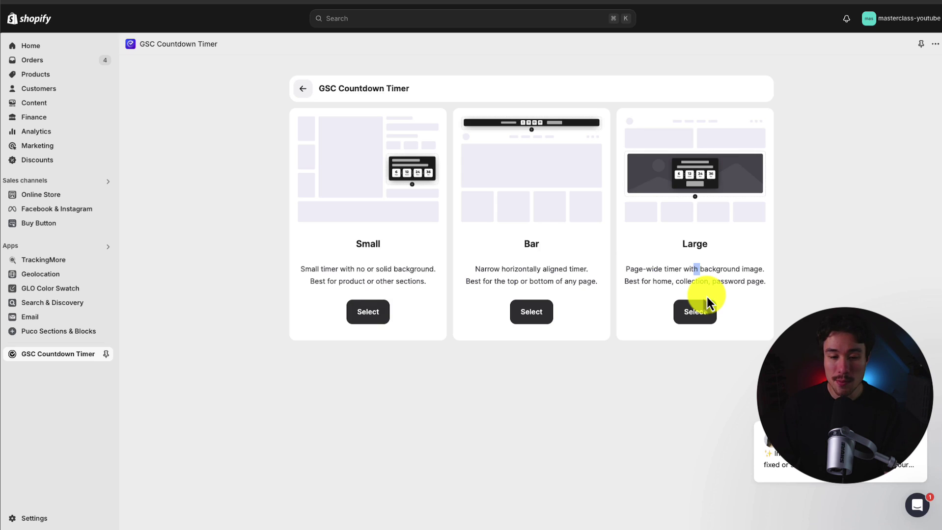
{"action": "left_click_drag", "start_coordinate": [534, 282], "coordinate": [478, 317]}
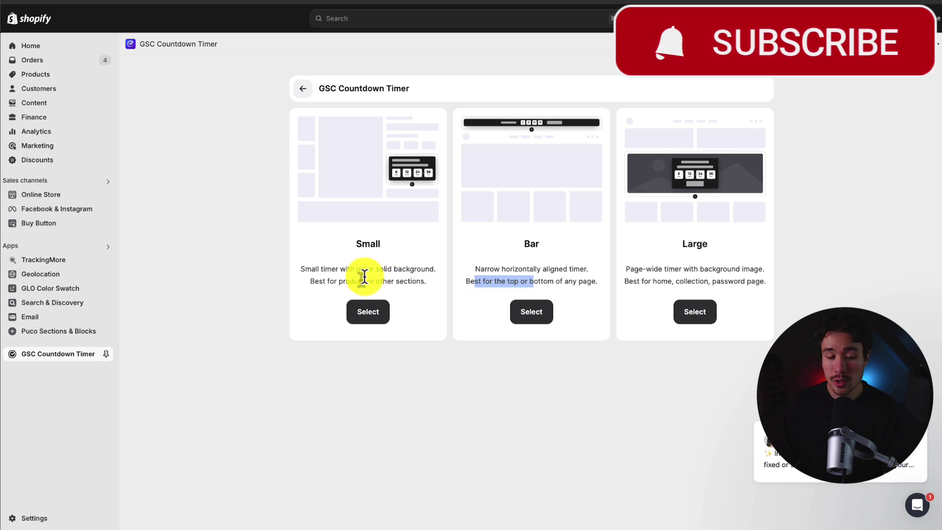
{"action": "left_click_drag", "start_coordinate": [339, 269], "coordinate": [421, 280]}
{"action": "left_click", "coordinate": [420, 283]}
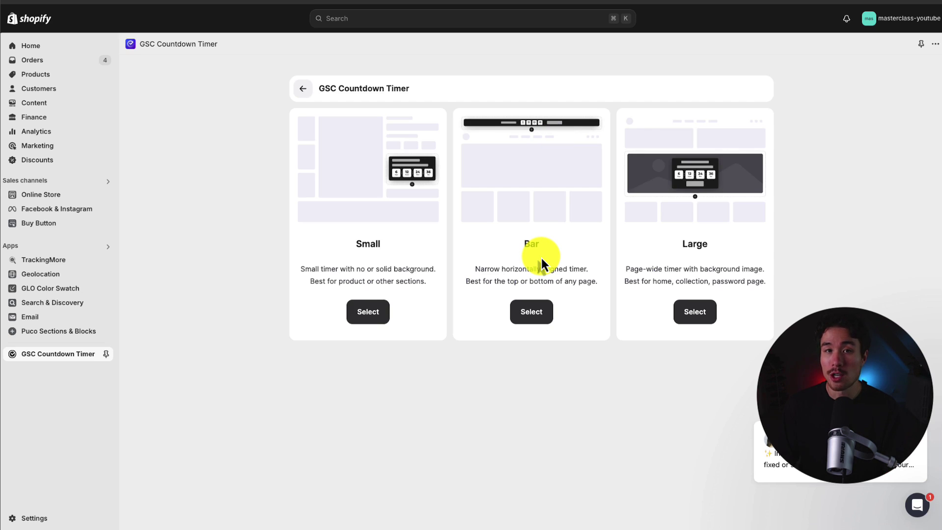
Step: Choose the Bar timer type and activate its Timer Bar app embed in the theme
{"action": "left_click", "coordinate": [530, 314]}
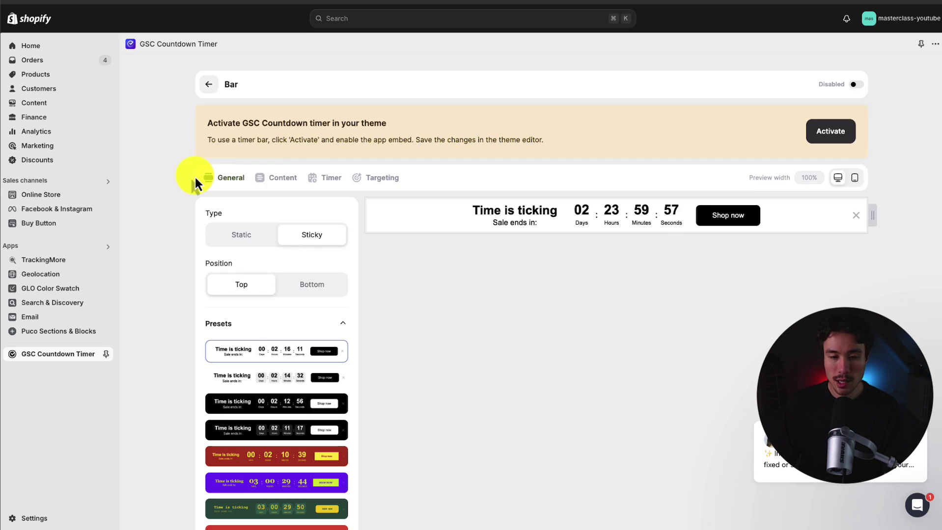
{"action": "scroll", "coordinate": [195, 178], "scroll_direction": "down", "scroll_amount": 5}
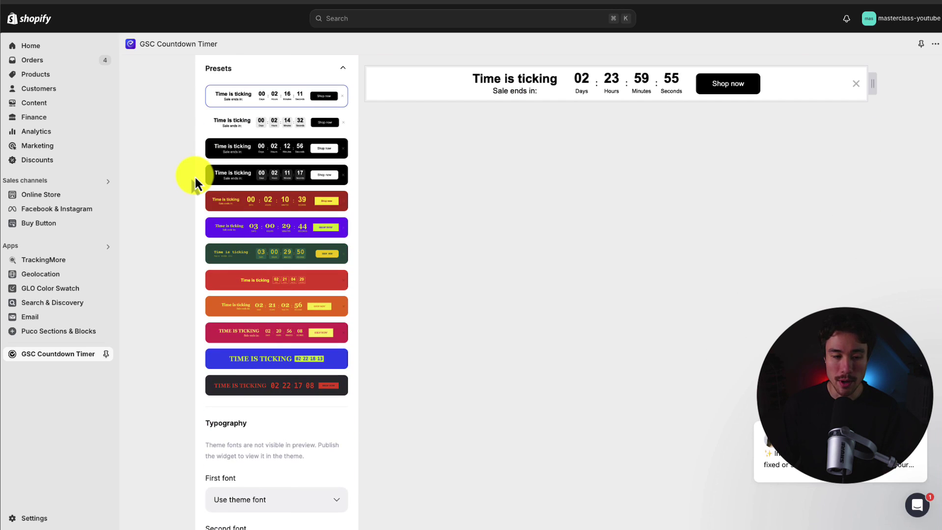
{"action": "scroll", "coordinate": [195, 178], "scroll_direction": "up", "scroll_amount": 5}
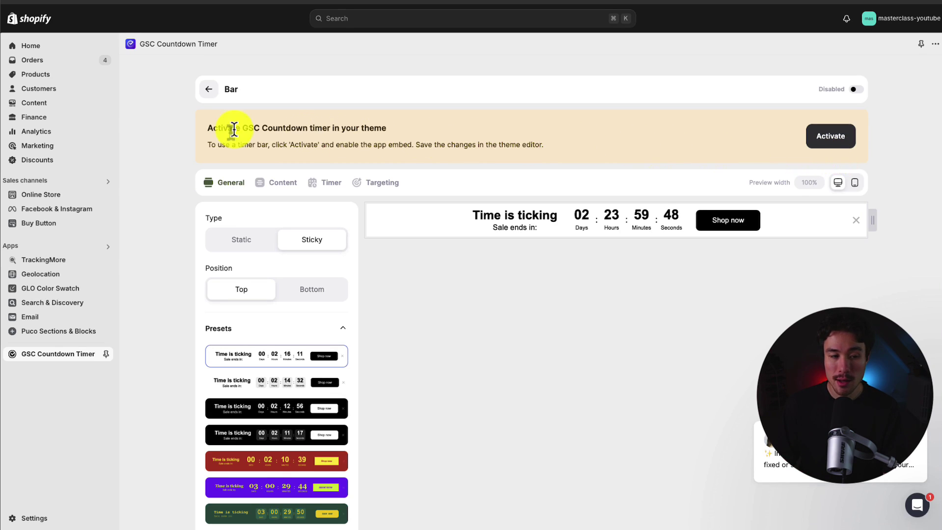
{"action": "left_click_drag", "start_coordinate": [236, 128], "coordinate": [399, 131]}
{"action": "left_click", "coordinate": [400, 134]}
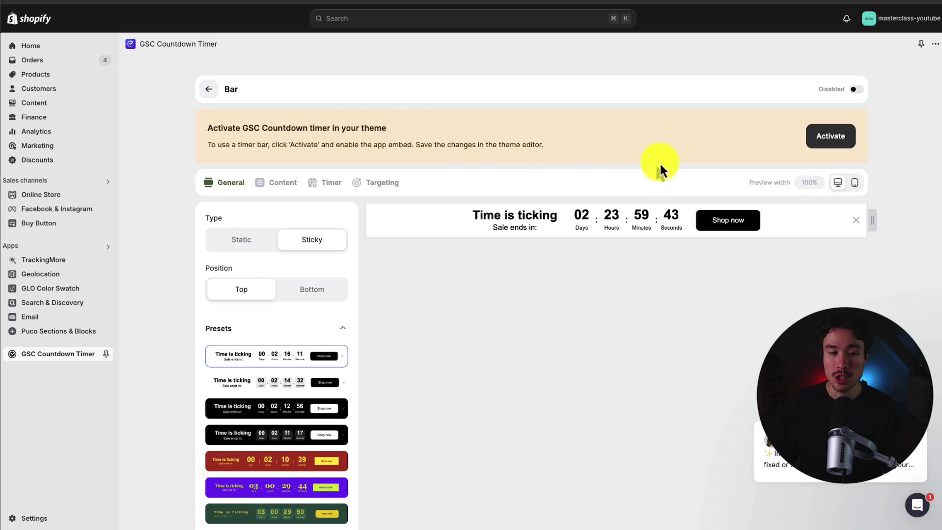
{"action": "left_click", "coordinate": [815, 138]}
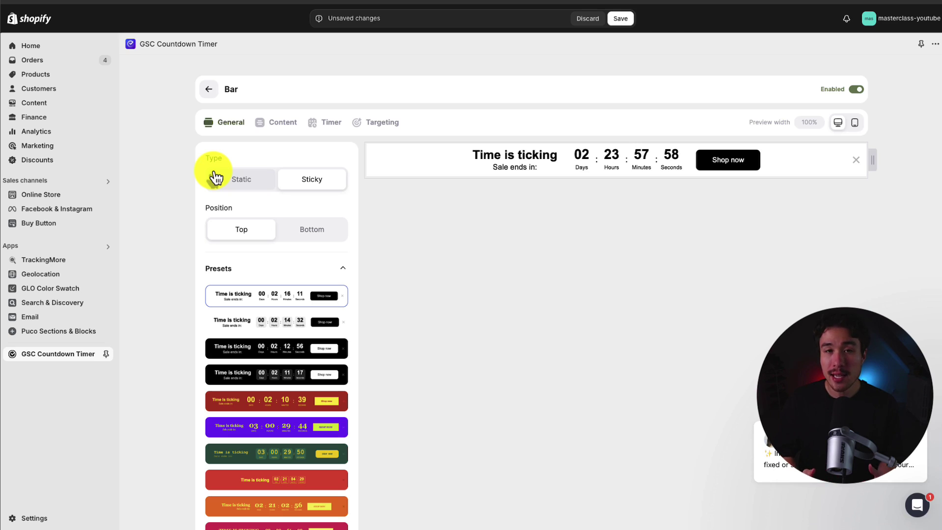
Step: Switch the bar type to Static, then back to Sticky
{"action": "scroll", "coordinate": [439, 218], "scroll_direction": "down", "scroll_amount": 3}
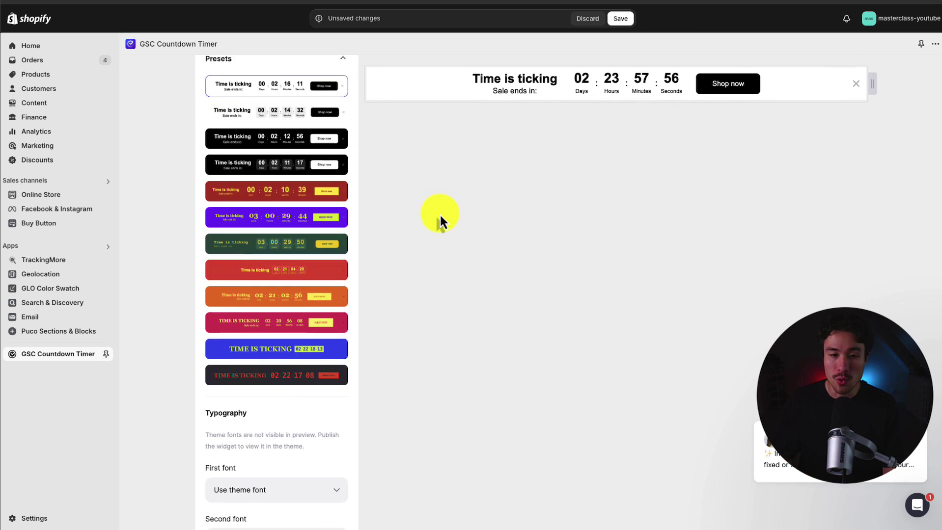
{"action": "scroll", "coordinate": [439, 213], "scroll_direction": "down", "scroll_amount": 1}
{"action": "scroll", "coordinate": [933, 148], "scroll_direction": "up", "scroll_amount": 3}
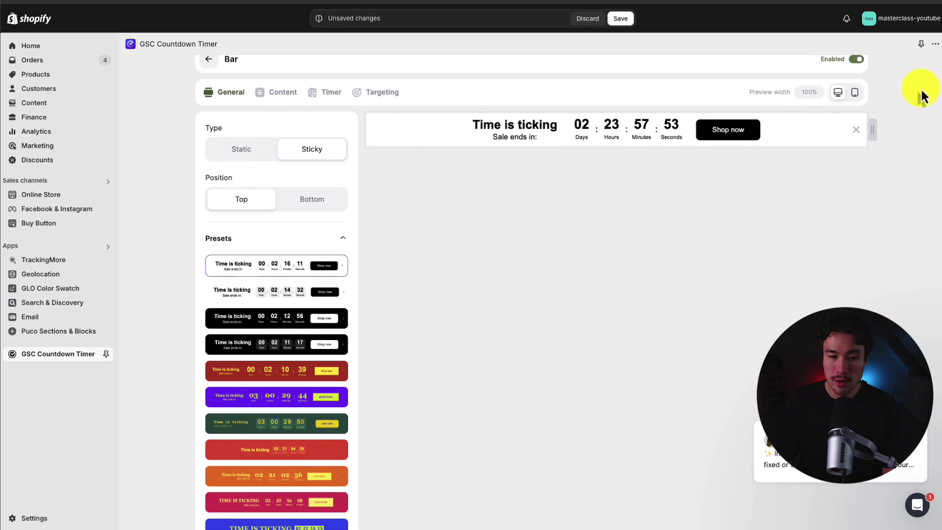
{"action": "left_click", "coordinate": [241, 149]}
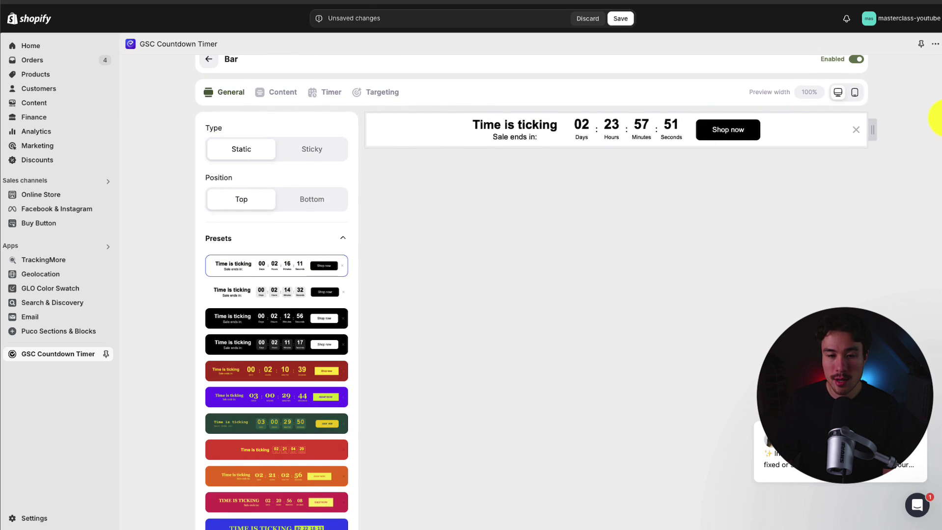
{"action": "scroll", "coordinate": [933, 148], "scroll_direction": "down", "scroll_amount": 4}
{"action": "scroll", "coordinate": [937, 231], "scroll_direction": "down", "scroll_amount": 3}
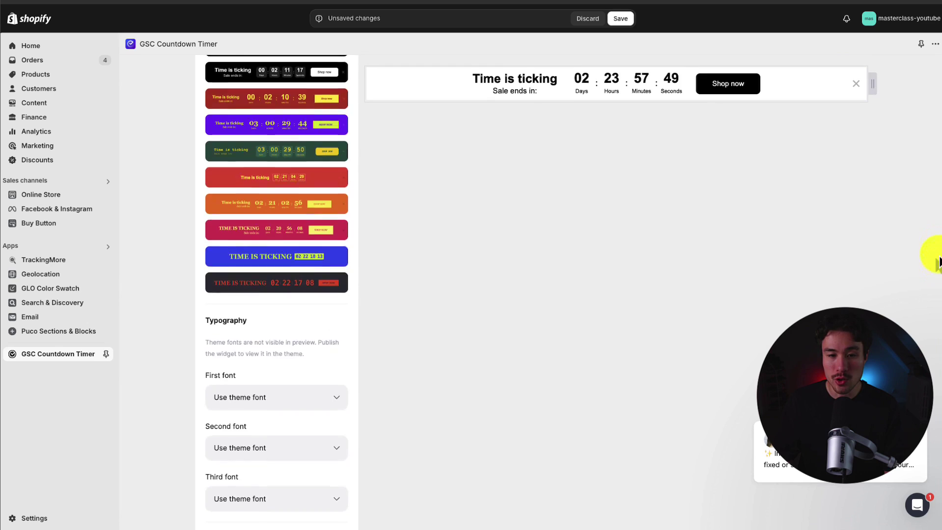
{"action": "scroll", "coordinate": [928, 187], "scroll_direction": "up", "scroll_amount": 7}
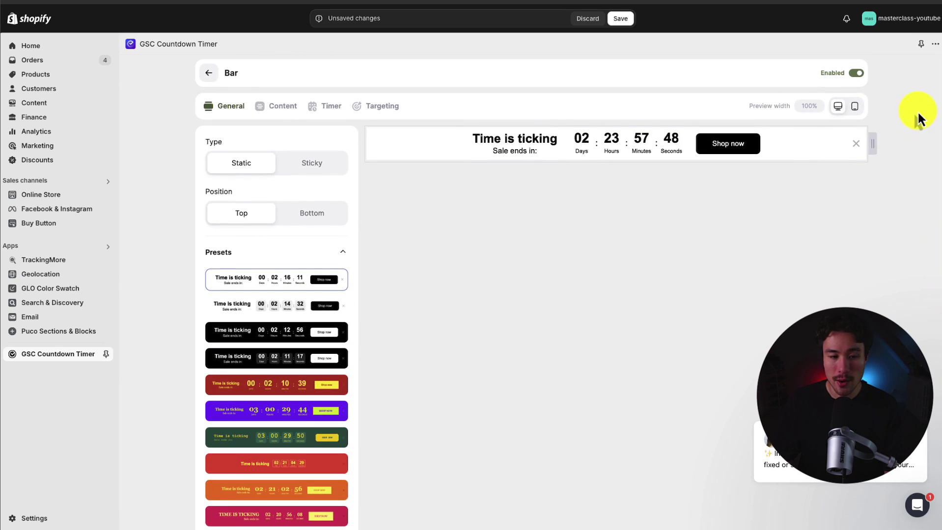
{"action": "left_click", "coordinate": [316, 159]}
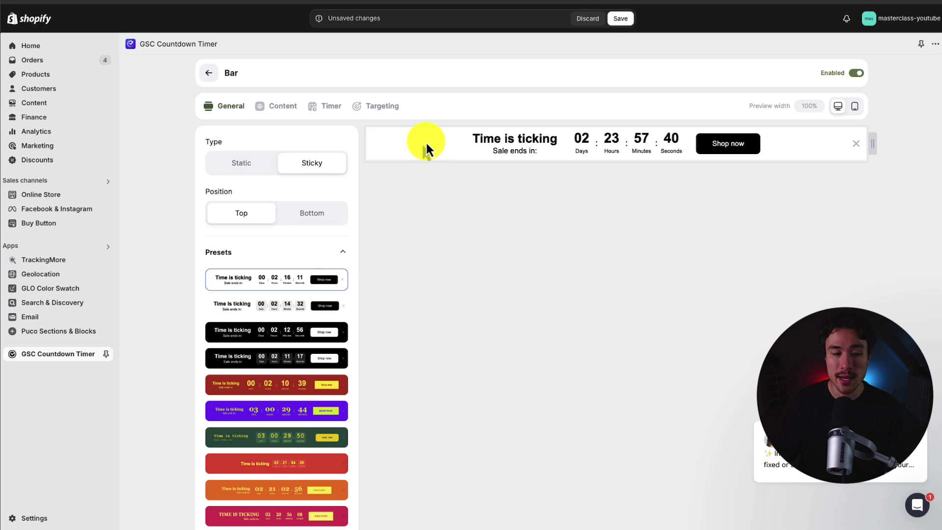
Step: Apply the black preset, giving the bar a white Shop now button
{"action": "scroll", "coordinate": [300, 212], "scroll_direction": "down", "scroll_amount": 3}
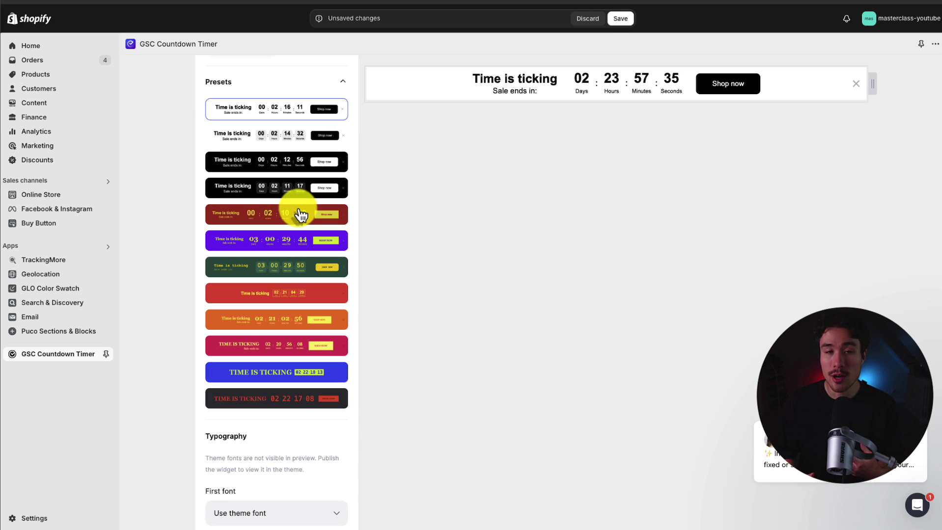
{"action": "scroll", "coordinate": [300, 214], "scroll_direction": "up", "scroll_amount": 1}
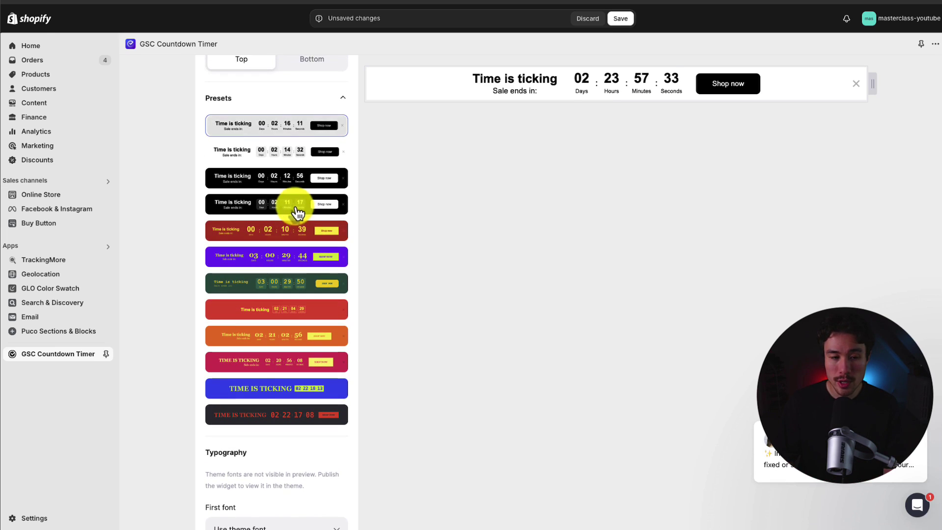
{"action": "left_click", "coordinate": [243, 181]}
{"action": "scroll", "coordinate": [247, 195], "scroll_direction": "up", "scroll_amount": 1}
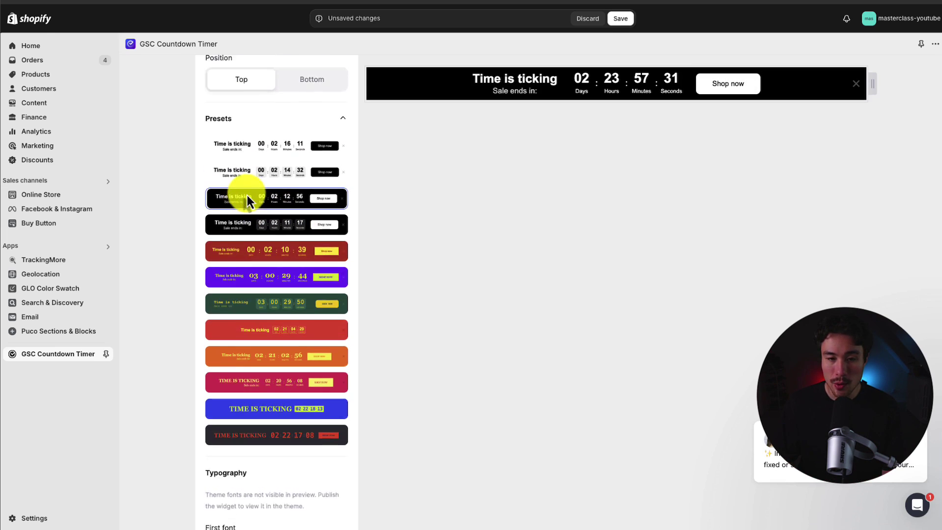
{"action": "scroll", "coordinate": [279, 289], "scroll_direction": "down", "scroll_amount": 6}
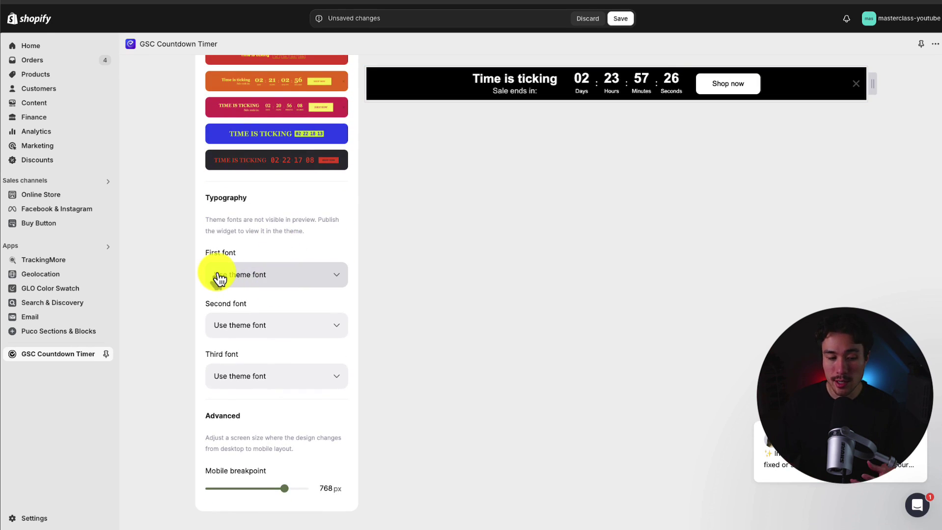
{"action": "left_click", "coordinate": [220, 279]}
{"action": "left_click", "coordinate": [160, 339]}
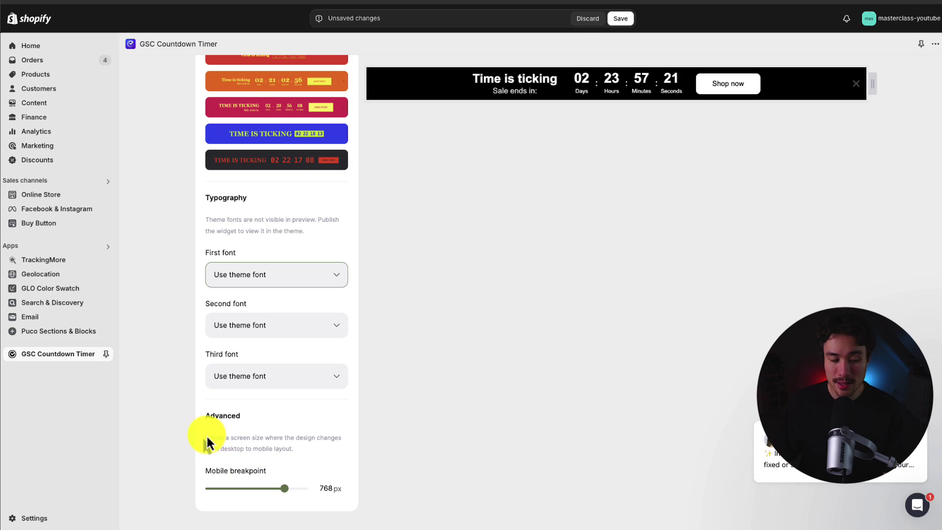
{"action": "left_click_drag", "start_coordinate": [210, 431], "coordinate": [295, 479]}
{"action": "scroll", "coordinate": [283, 144], "scroll_direction": "up", "scroll_amount": 10}
Step: In Content, keep the #000000 background at 100% opacity with 8 px blur
{"action": "left_click", "coordinate": [278, 126]}
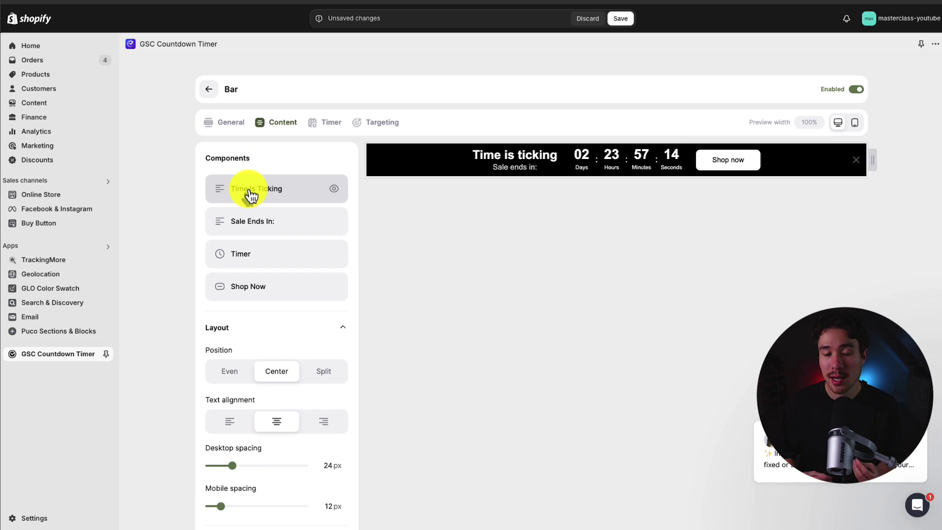
{"action": "scroll", "coordinate": [179, 183], "scroll_direction": "down", "scroll_amount": 3}
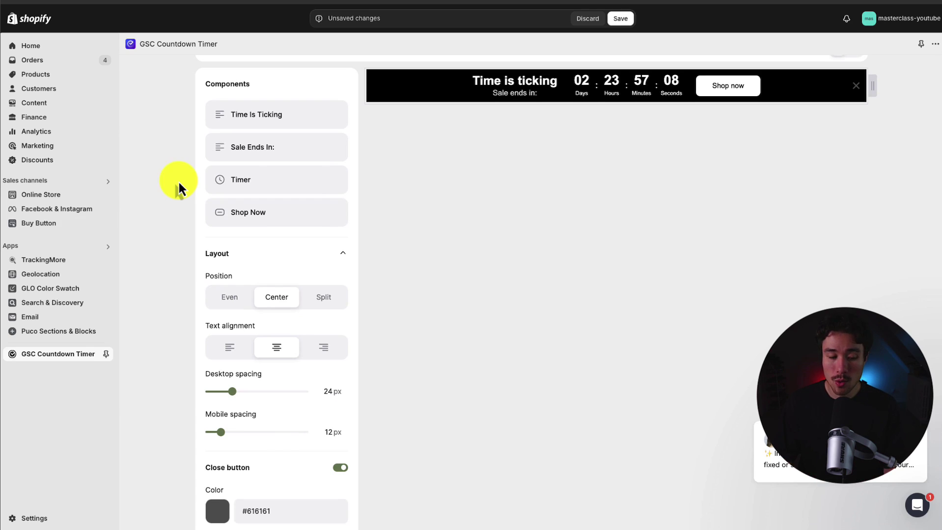
{"action": "scroll", "coordinate": [179, 191], "scroll_direction": "down", "scroll_amount": 5}
{"action": "scroll", "coordinate": [214, 292], "scroll_direction": "down", "scroll_amount": 2}
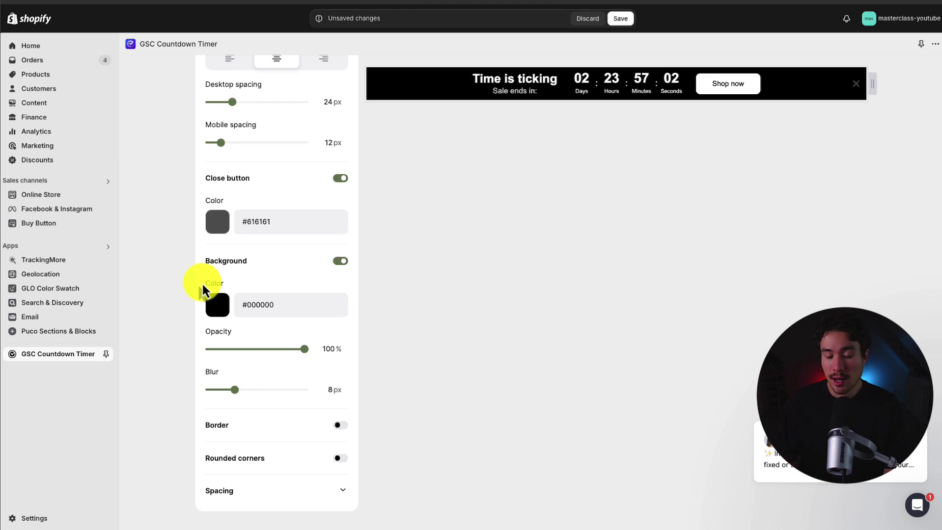
{"action": "scroll", "coordinate": [255, 285], "scroll_direction": "up", "scroll_amount": 5}
{"action": "scroll", "coordinate": [255, 285], "scroll_direction": "down", "scroll_amount": 5}
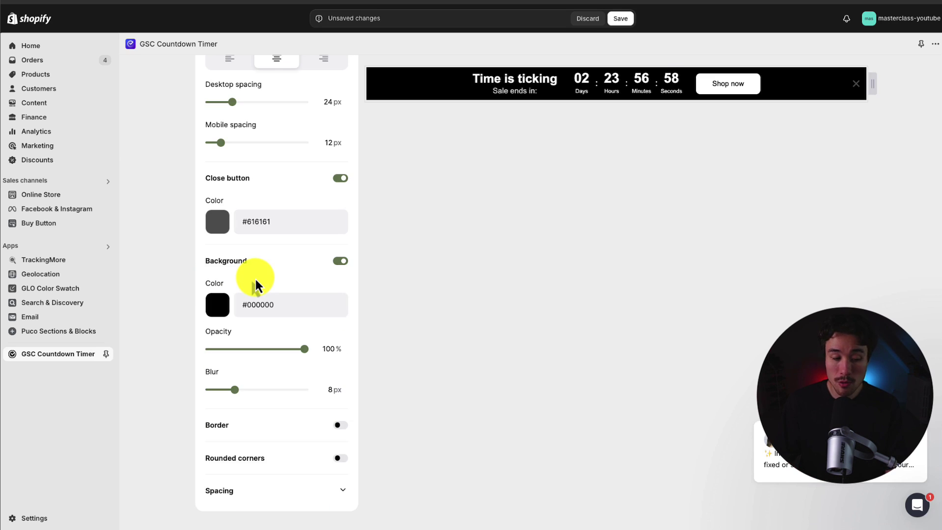
{"action": "scroll", "coordinate": [254, 277], "scroll_direction": "up", "scroll_amount": 7}
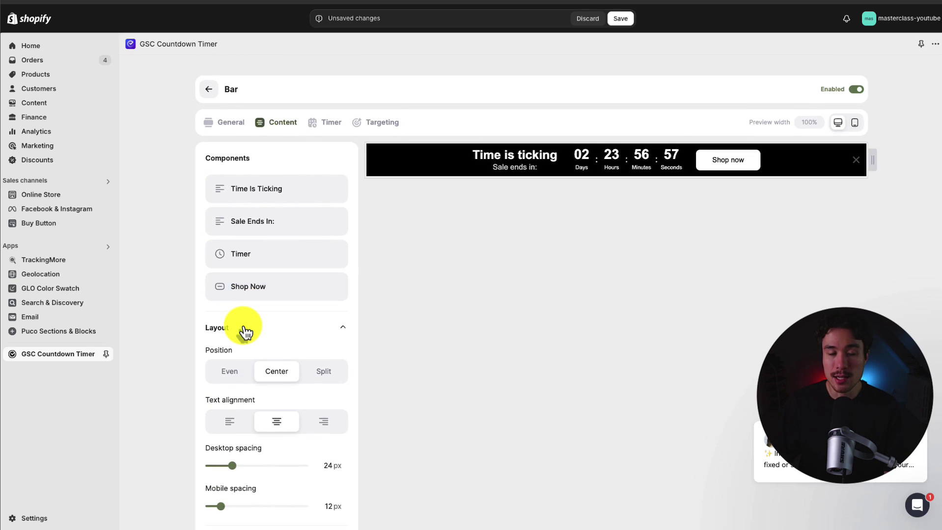
Step: Change the headline to 'BFCM SALE' and the subtitle to 'ENDING IN'
{"action": "left_click", "coordinate": [259, 188]}
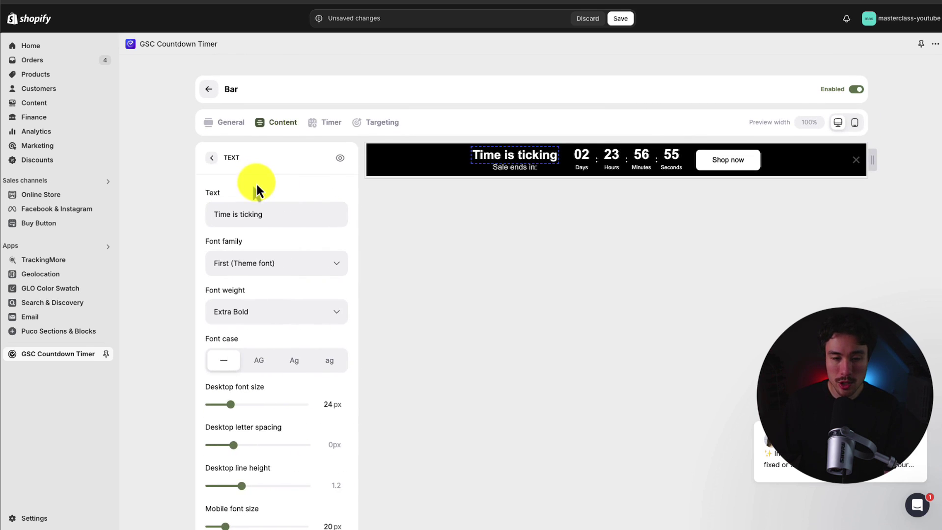
{"action": "triple_click", "coordinate": [262, 211]}
{"action": "type", "text": "BFCM SAL"}
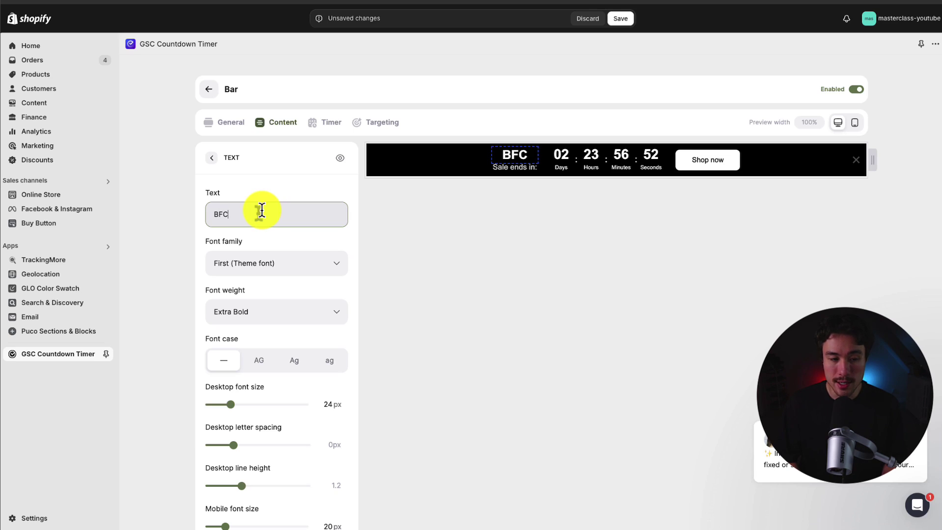
{"action": "type", "text": "E"}
{"action": "triple_click", "coordinate": [260, 215]}
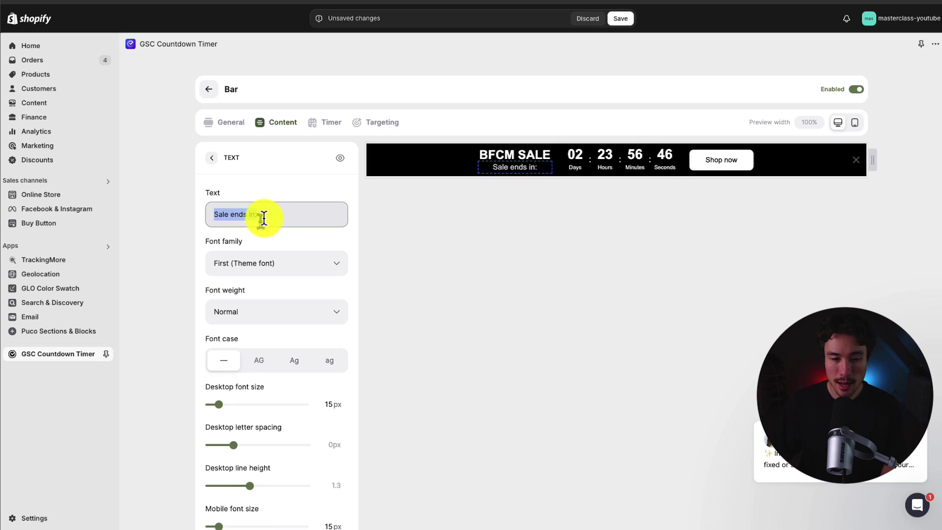
{"action": "type", "text": "ENDING IN"}
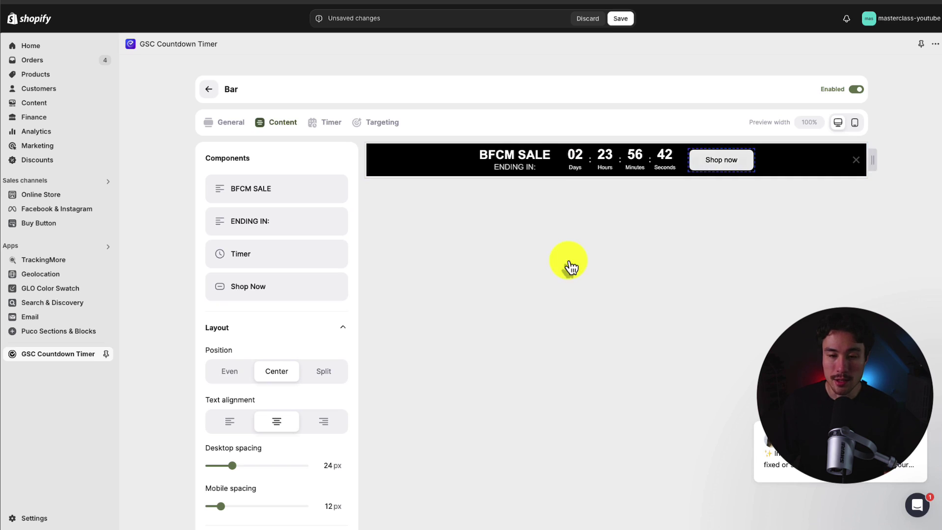
Step: Relabel the shop button 'SHOP NOW' and select its link address
{"action": "left_click", "coordinate": [248, 286]}
{"action": "left_click_drag", "start_coordinate": [234, 215], "coordinate": [270, 216]}
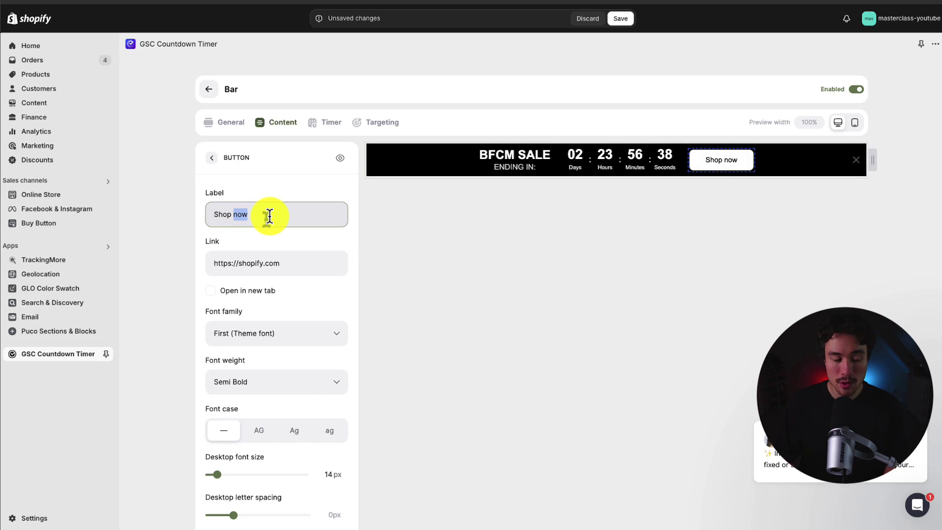
{"action": "key", "text": "ctrl+a"}
{"action": "type", "text": "SHOP NOW"}
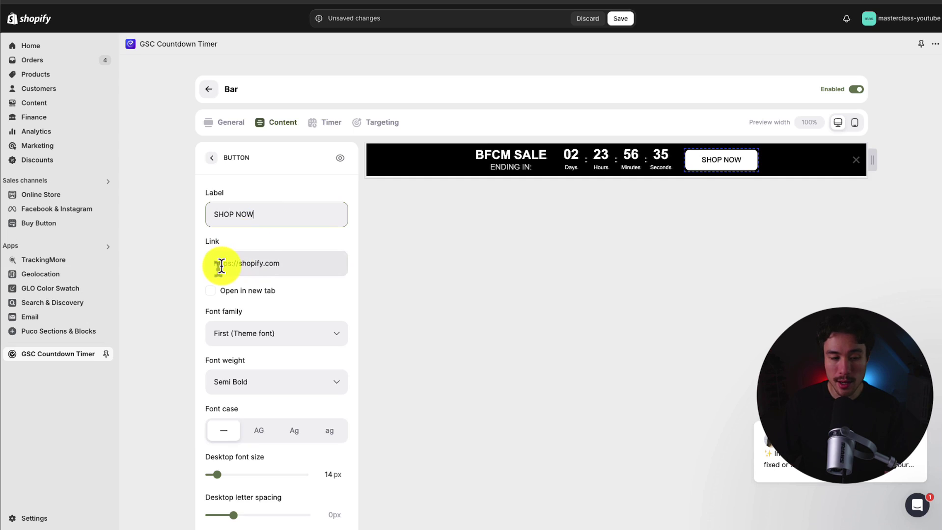
{"action": "left_click_drag", "start_coordinate": [221, 266], "coordinate": [309, 265]}
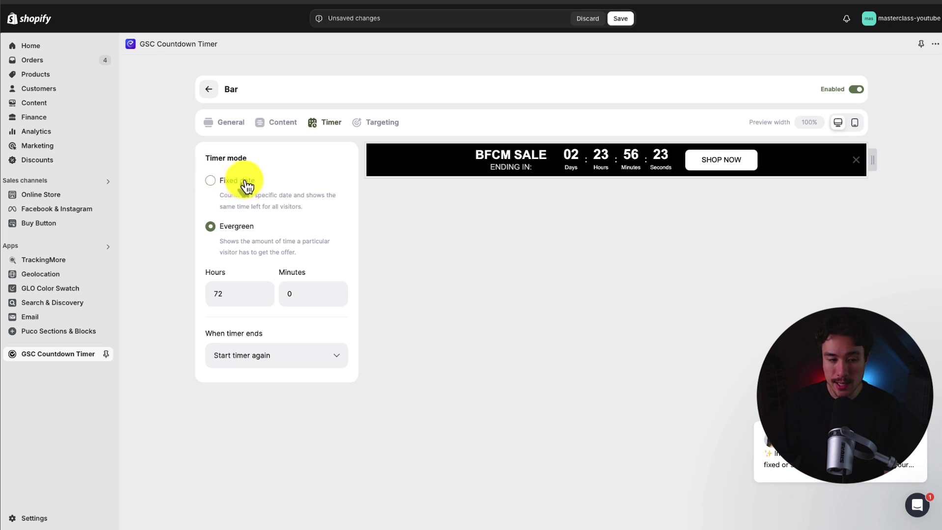
Step: Try a fixed 2024-08-23 end date, then set an evergreen 86 hour 22 minute countdown
{"action": "left_click", "coordinate": [243, 182]}
{"action": "left_click", "coordinate": [260, 295]}
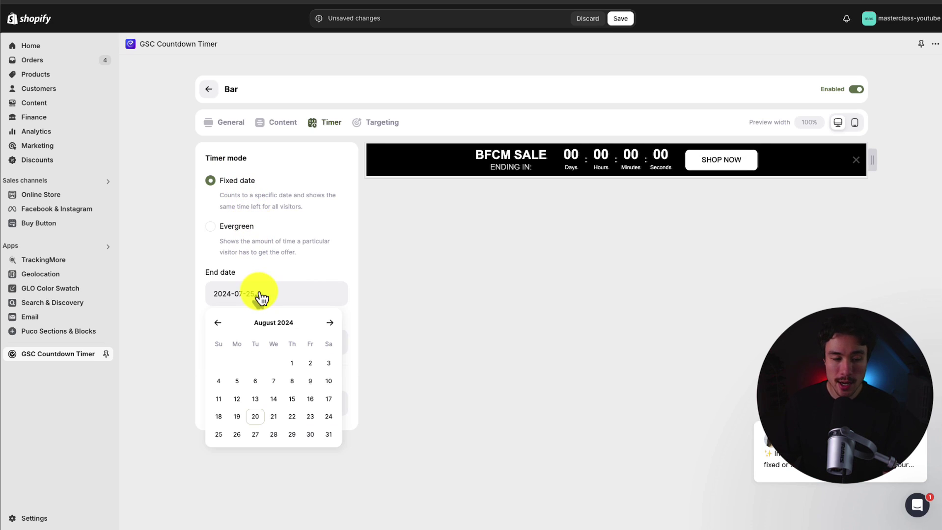
{"action": "left_click", "coordinate": [310, 416]}
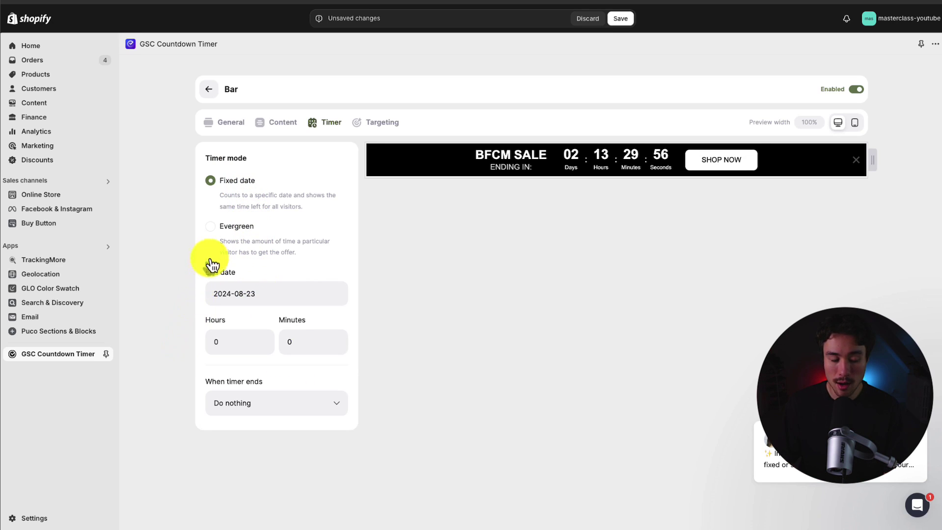
{"action": "left_click", "coordinate": [221, 236]}
{"action": "left_click", "coordinate": [211, 291]}
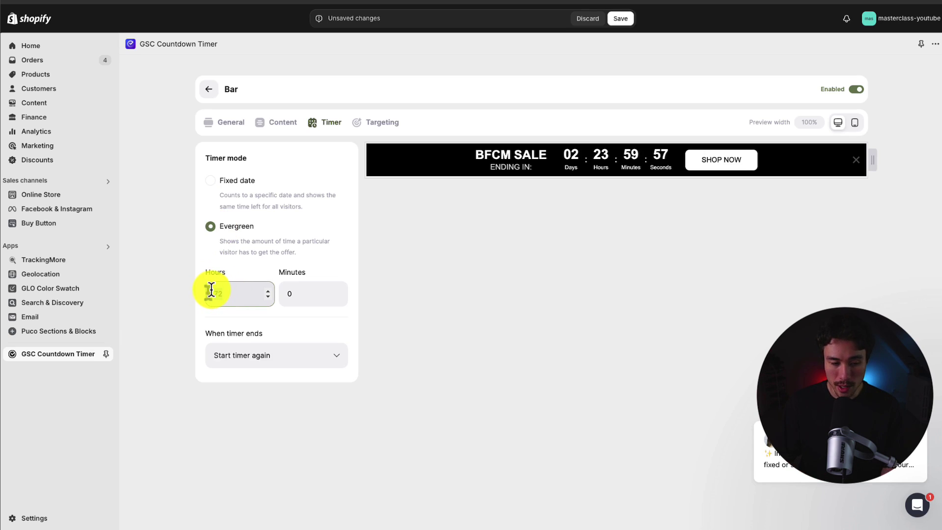
{"action": "type", "text": "86"}
{"action": "left_click", "coordinate": [285, 294]}
{"action": "type", "text": "2"}
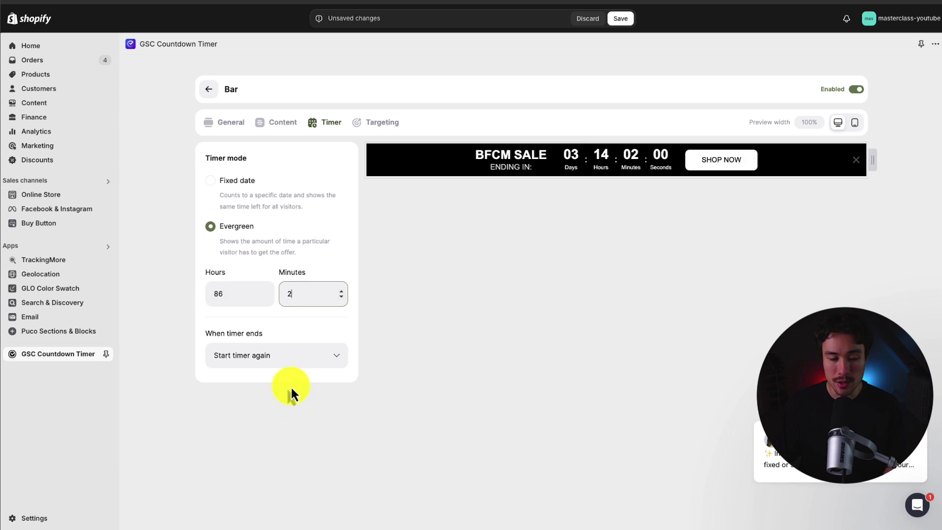
{"action": "type", "text": "2"}
{"action": "left_click", "coordinate": [326, 428]}
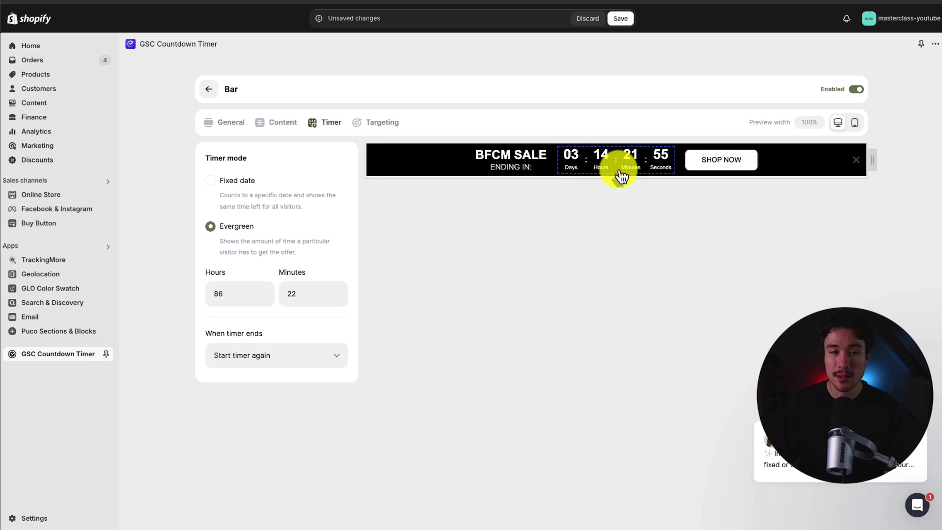
Step: Make the timer restart one day after it ends
{"action": "left_click", "coordinate": [248, 357]}
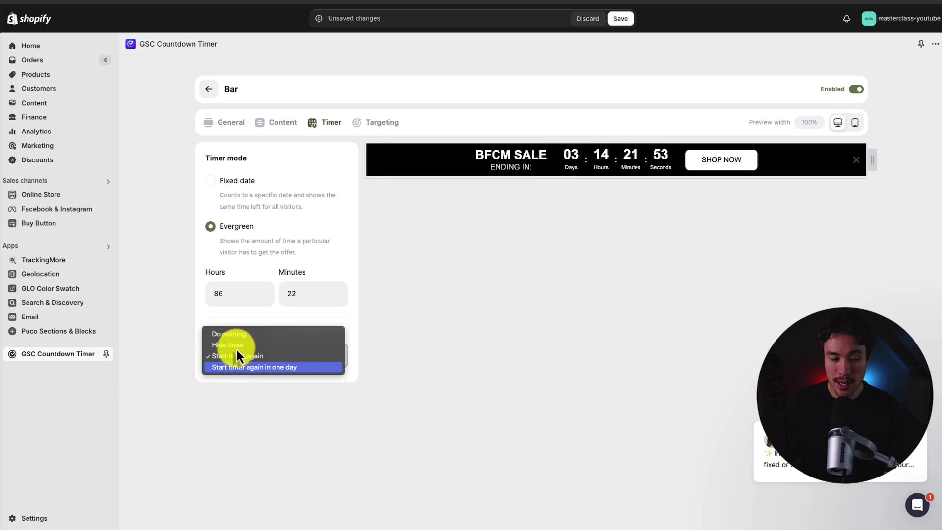
{"action": "left_click", "coordinate": [233, 346]}
{"action": "left_click", "coordinate": [240, 355]}
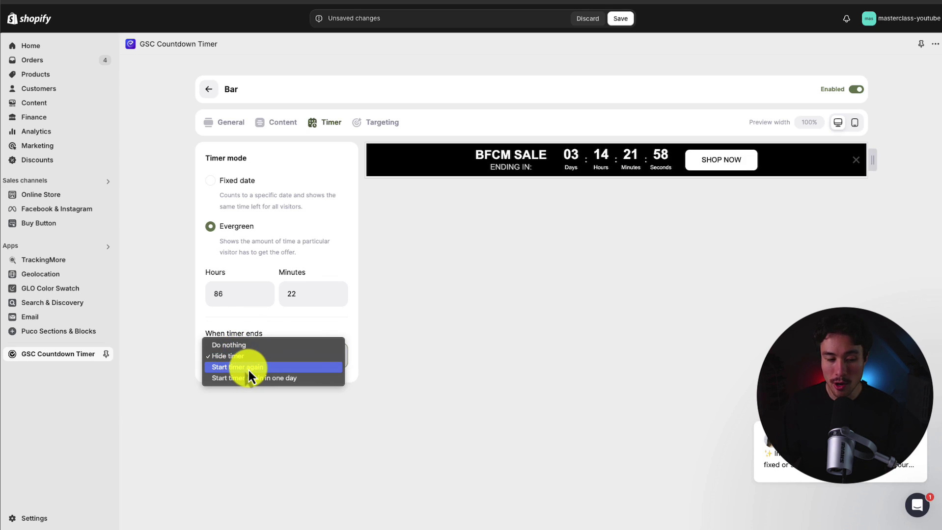
{"action": "left_click", "coordinate": [249, 374]}
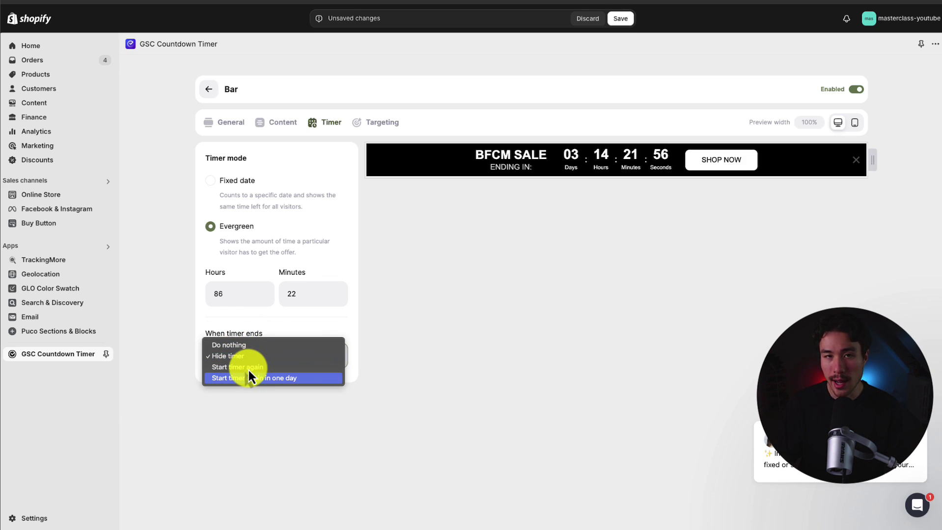
{"action": "left_click", "coordinate": [360, 126]}
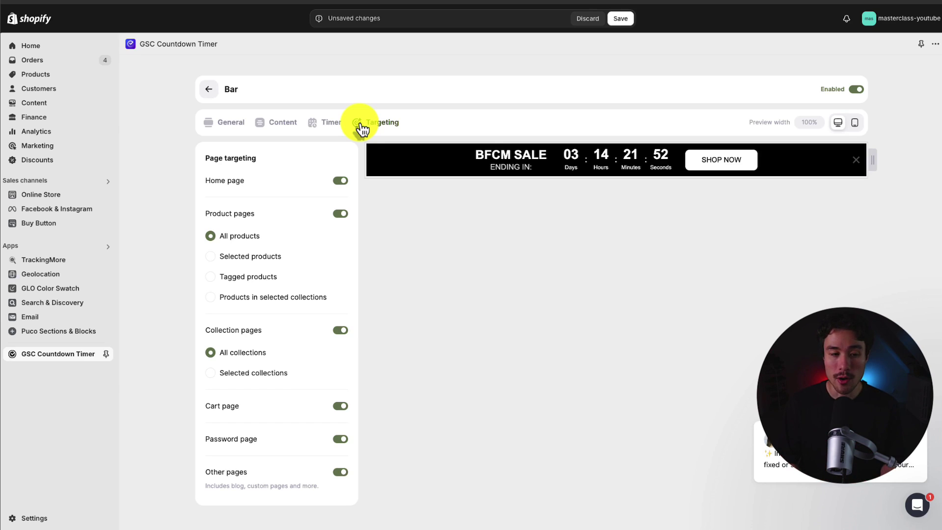
{"action": "left_click", "coordinate": [344, 181]}
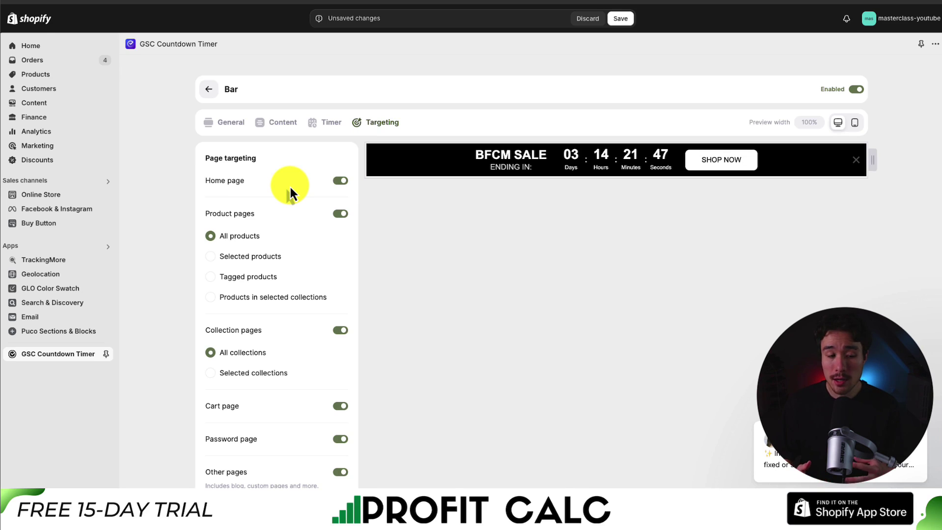
{"action": "left_click", "coordinate": [253, 278]}
{"action": "left_click", "coordinate": [249, 331]}
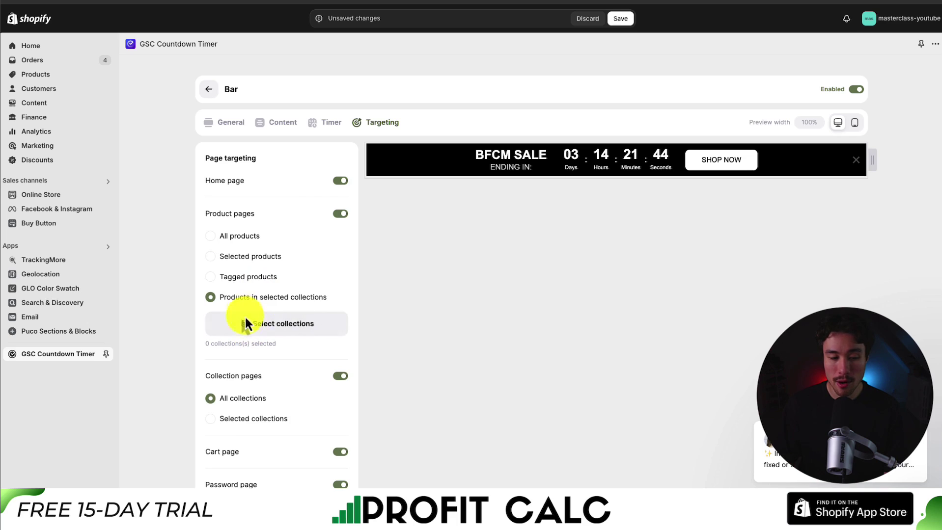
{"action": "left_click", "coordinate": [227, 257]}
{"action": "left_click", "coordinate": [232, 239]}
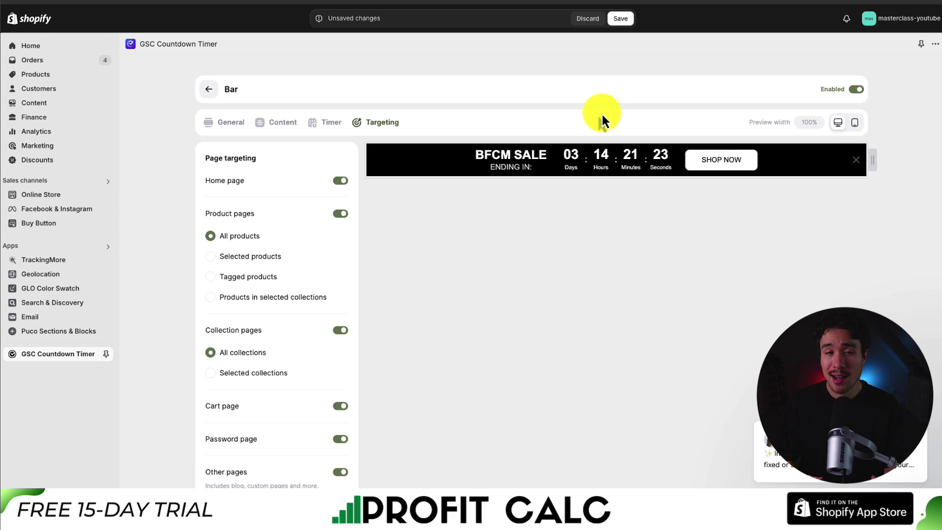
Step: Save the countdown bar and view it live on the online store
{"action": "left_click", "coordinate": [618, 19]}
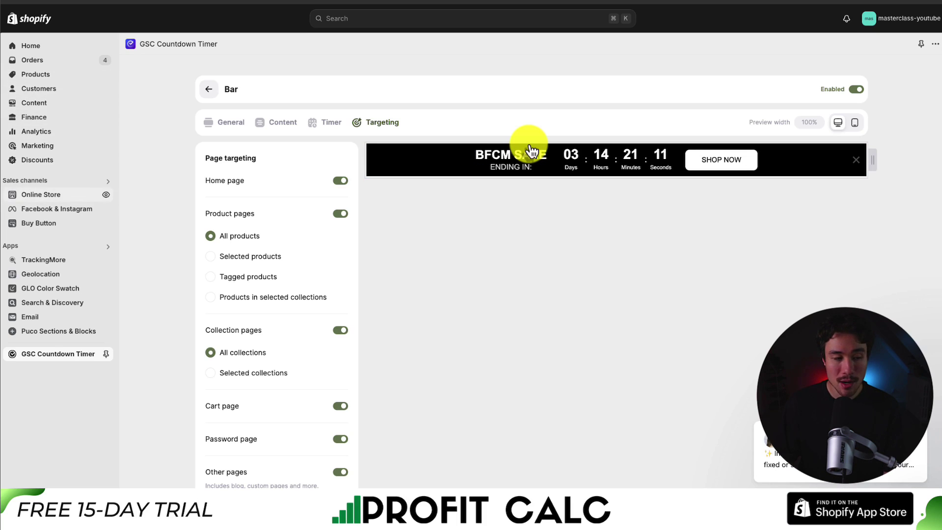
{"action": "left_click", "coordinate": [106, 196]}
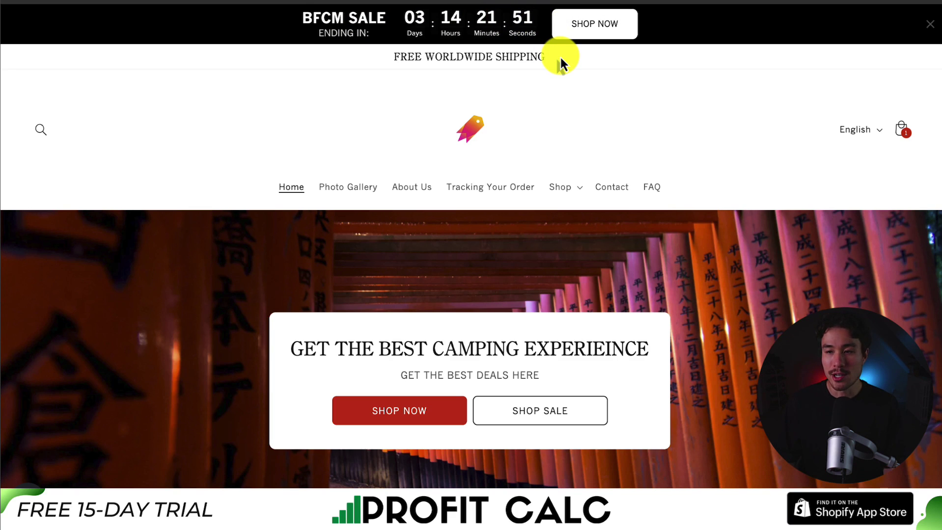
{"action": "scroll", "coordinate": [576, 143], "scroll_direction": "down", "scroll_amount": 10}
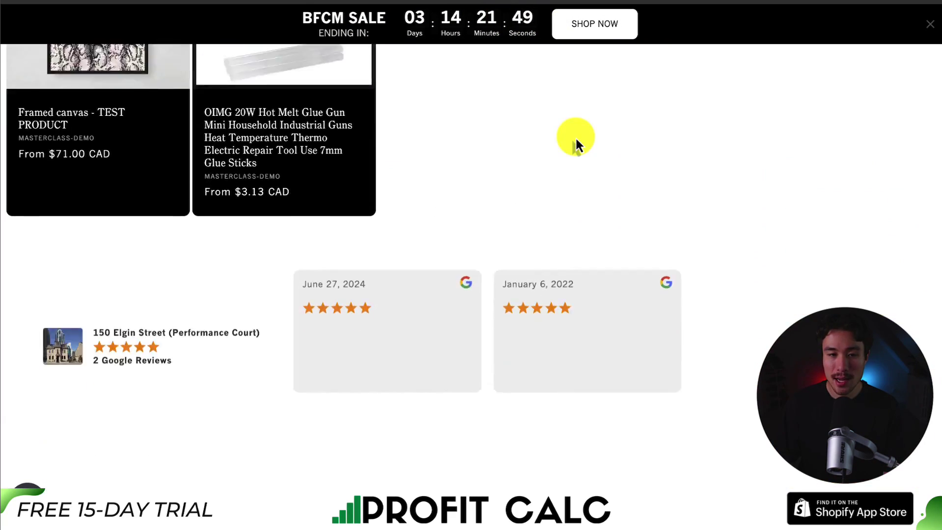
{"action": "scroll", "coordinate": [576, 141], "scroll_direction": "down", "scroll_amount": 3}
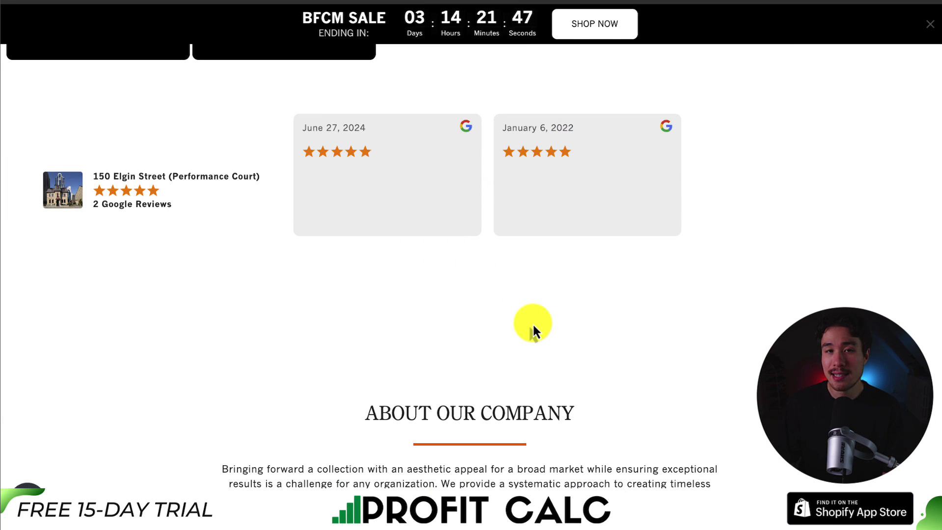
{"action": "scroll", "coordinate": [532, 324], "scroll_direction": "up", "scroll_amount": 15}
{"action": "scroll", "coordinate": [532, 320], "scroll_direction": "up", "scroll_amount": 1}
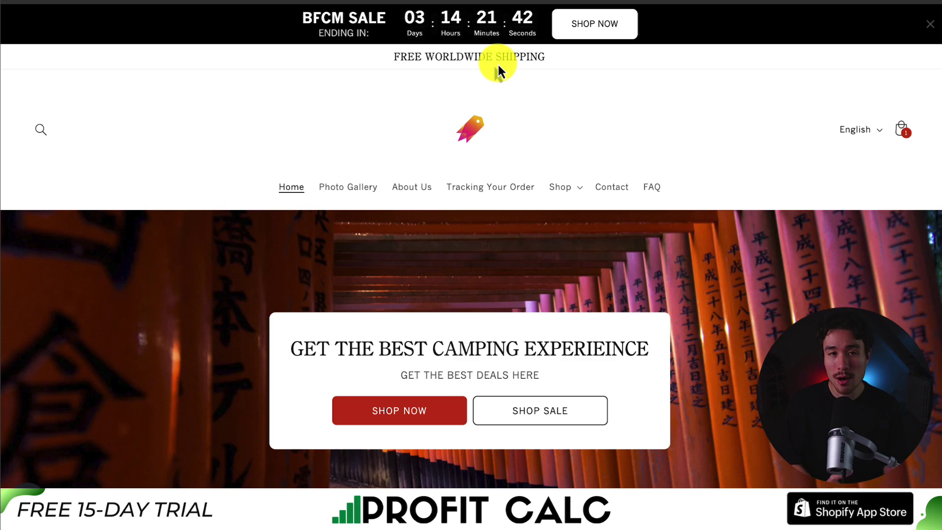
{"action": "scroll", "coordinate": [499, 264], "scroll_direction": "down", "scroll_amount": 6}
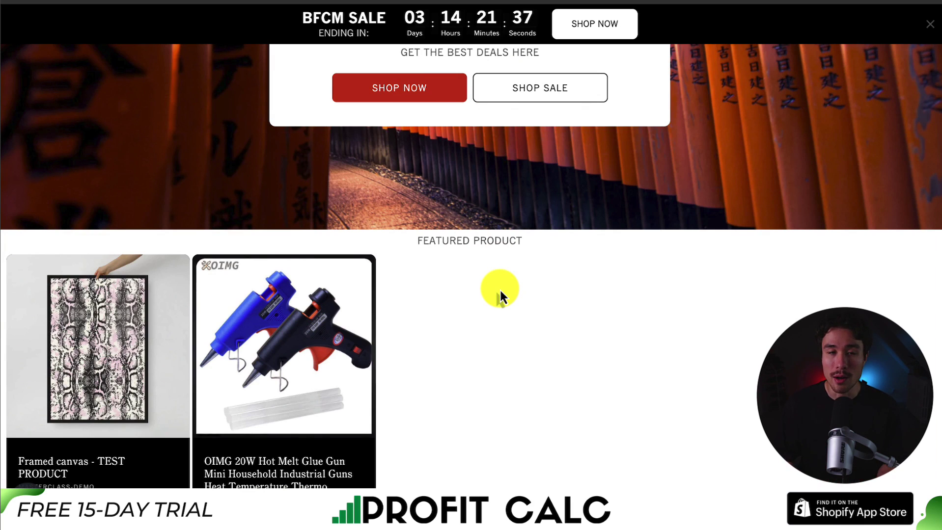
{"action": "scroll", "coordinate": [499, 290], "scroll_direction": "up", "scroll_amount": 6}
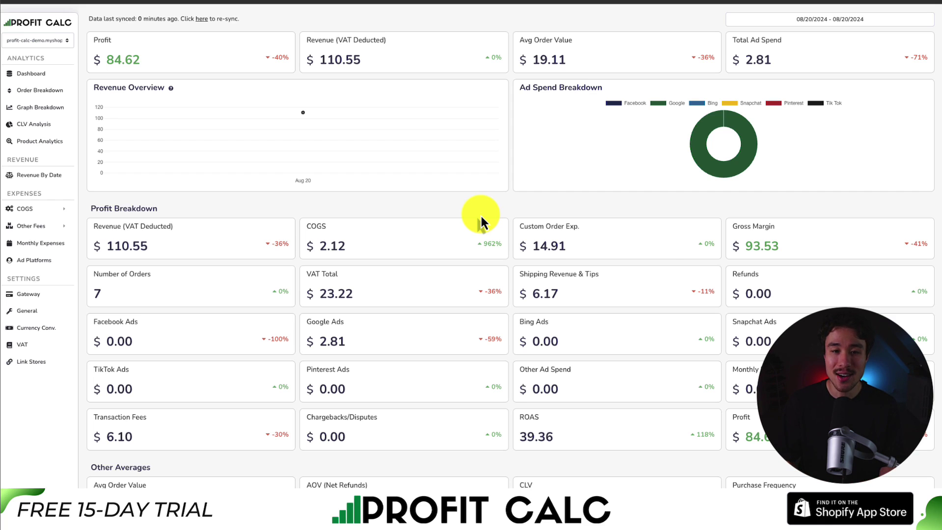
Step: Set the Profit Calc dashboard to Last 7 Days (08/14–08/20/2024) and review ad spend
{"action": "left_click", "coordinate": [859, 19]}
{"action": "left_click", "coordinate": [928, 62]}
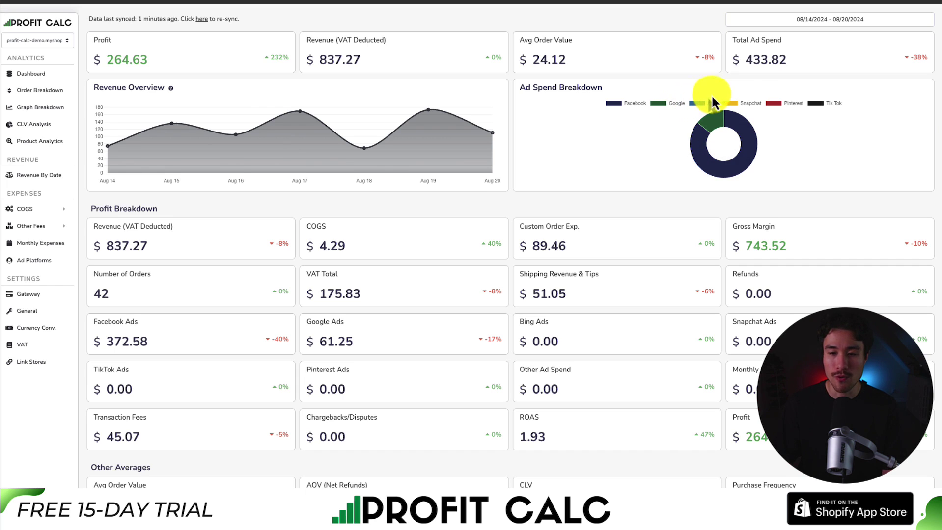
{"action": "scroll", "coordinate": [933, 62], "scroll_direction": "down", "scroll_amount": 1}
{"action": "mouse_move", "coordinate": [937, 59]}
{"action": "left_mouse_down"}
{"action": "mouse_move", "coordinate": [939, 394]}
{"action": "mouse_move", "coordinate": [938, 62]}
{"action": "left_mouse_up"}
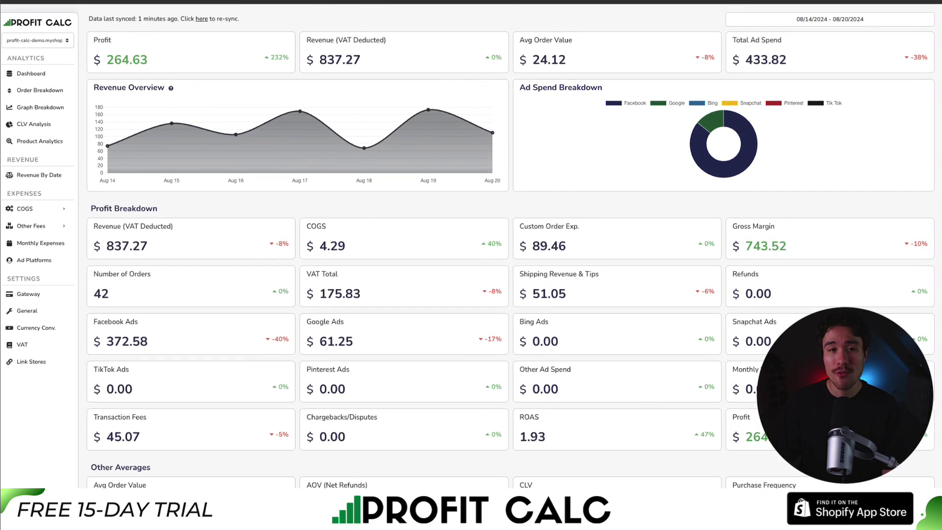